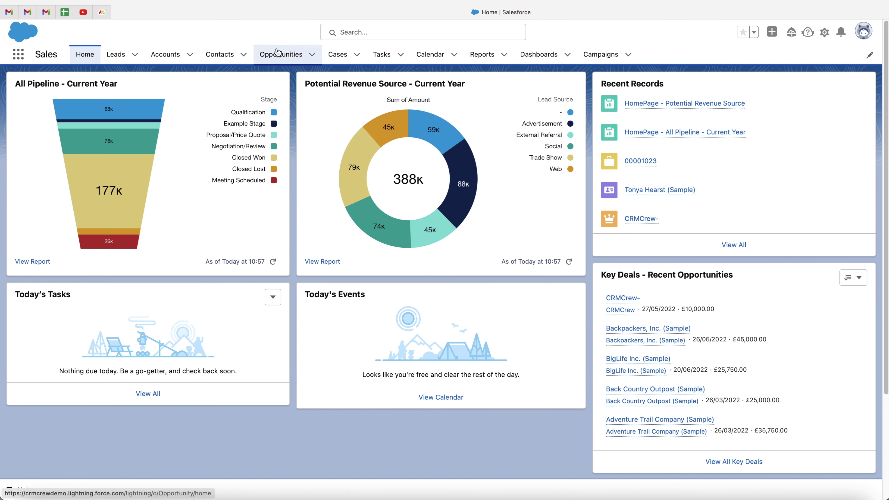
Review the CRMCrew- opportunity record, then go to the recently viewed Cases list.
{"action": "left_click", "coordinate": [280, 56]}
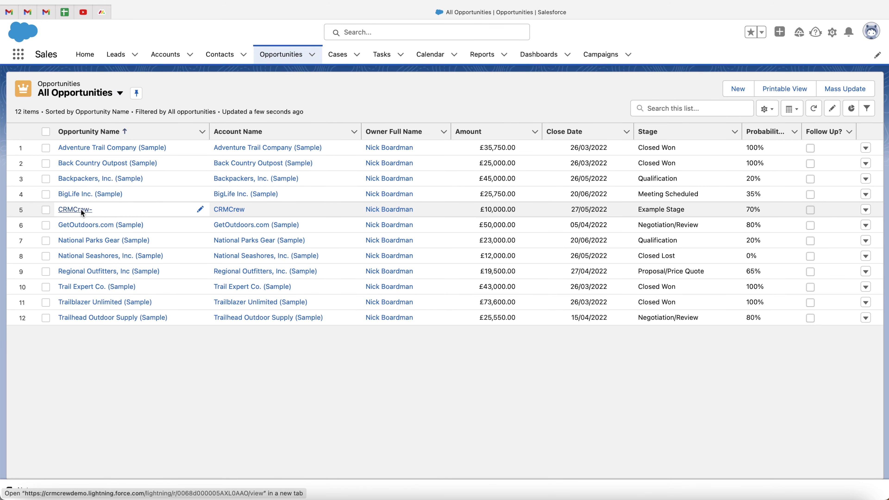
{"action": "left_click", "coordinate": [82, 210]}
{"action": "scroll", "coordinate": [123, 279], "scroll_direction": "down", "scroll_amount": 1}
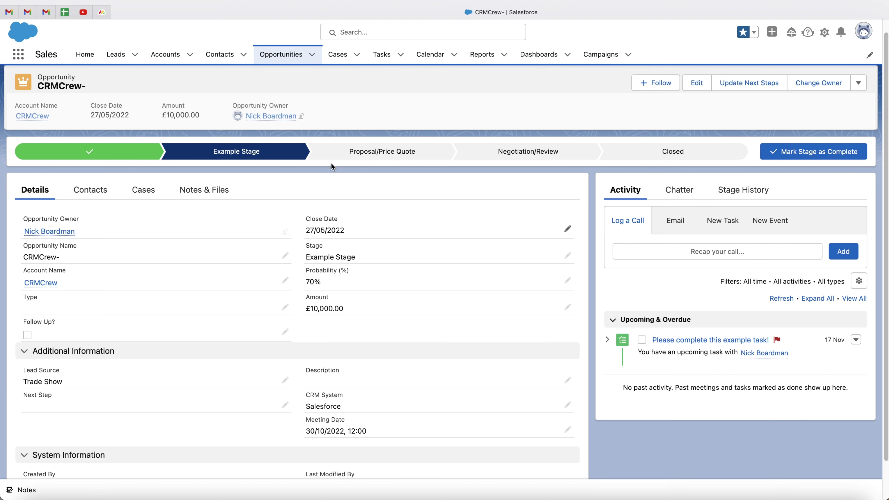
{"action": "left_click", "coordinate": [338, 56]}
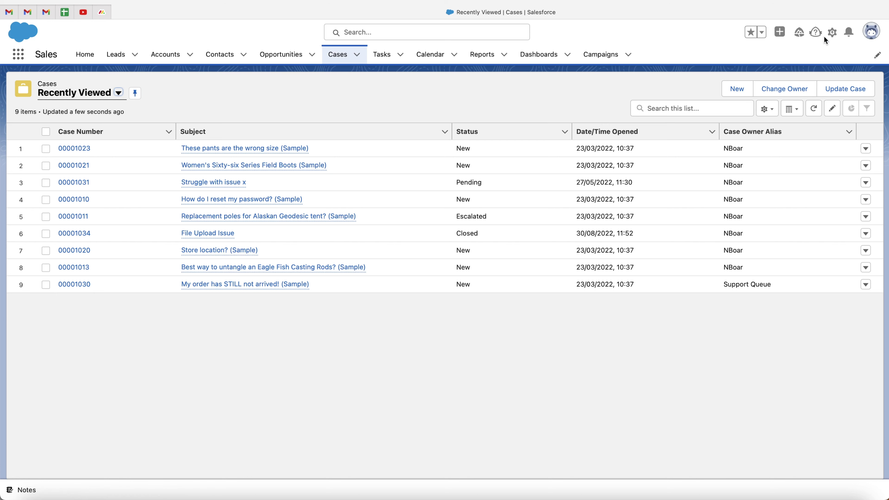
Open Setup in a new tab and go to Object Manager under Objects and Fields.
{"action": "left_click", "coordinate": [831, 36]}
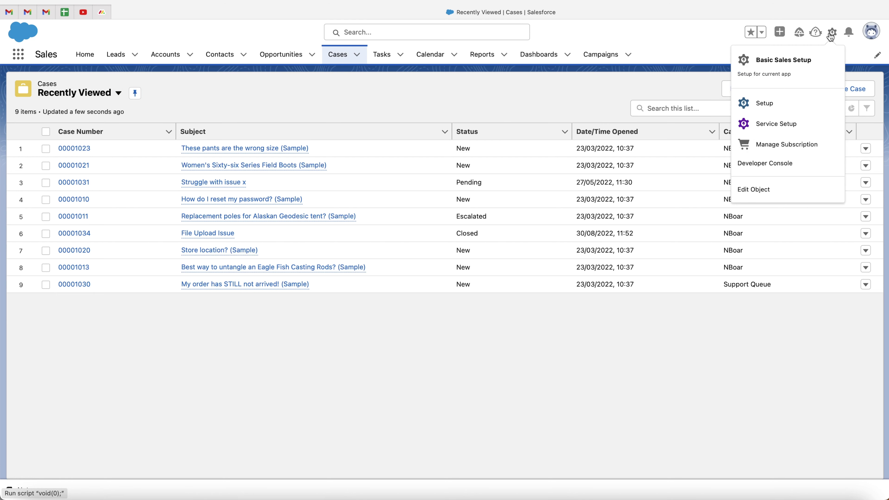
{"action": "left_click", "coordinate": [781, 108]}
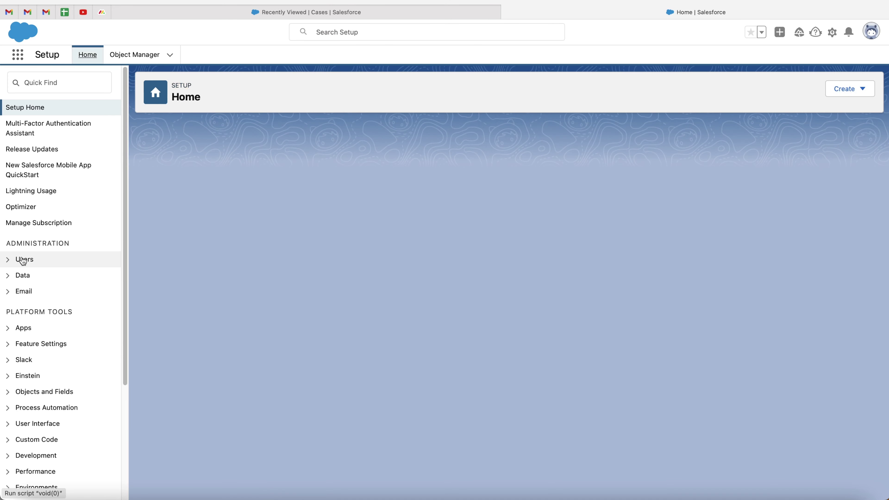
{"action": "scroll", "coordinate": [37, 247], "scroll_direction": "down", "scroll_amount": 2}
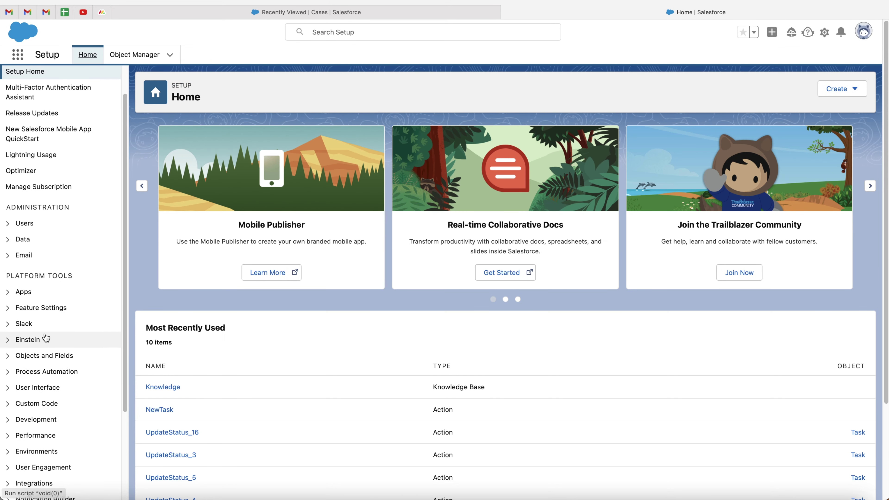
{"action": "scroll", "coordinate": [21, 316], "scroll_direction": "down", "scroll_amount": 1}
{"action": "left_click", "coordinate": [16, 342]}
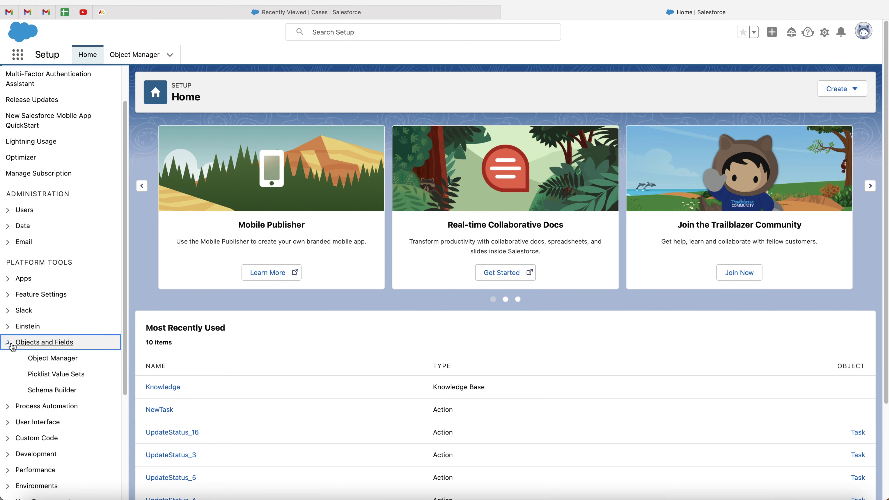
{"action": "scroll", "coordinate": [84, 314], "scroll_direction": "down", "scroll_amount": 1}
{"action": "left_click", "coordinate": [68, 332]}
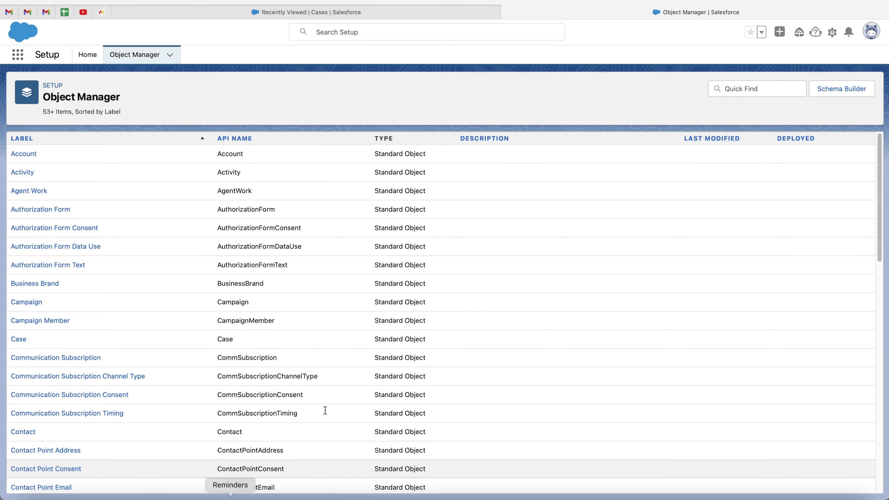
Filter the objects for 'case' and show the Case object's Fields & Relationships.
{"action": "left_click", "coordinate": [738, 91]}
{"action": "type", "text": "case"}
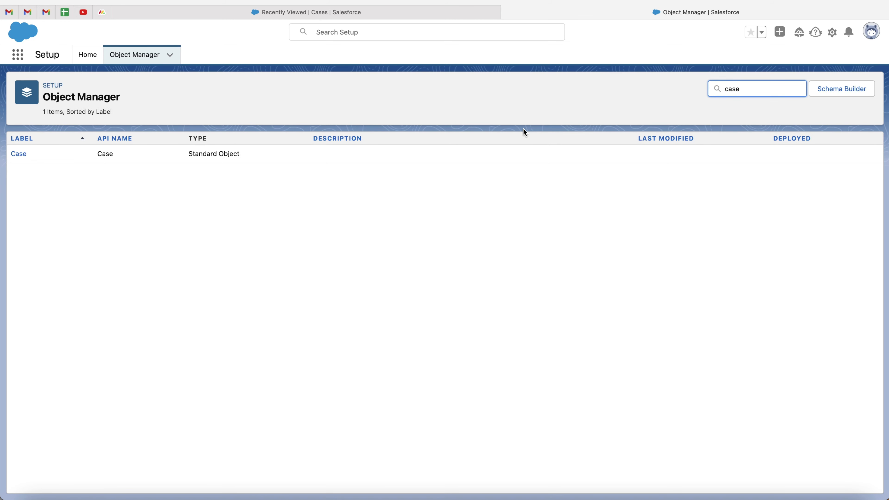
{"action": "left_click", "coordinate": [19, 154]}
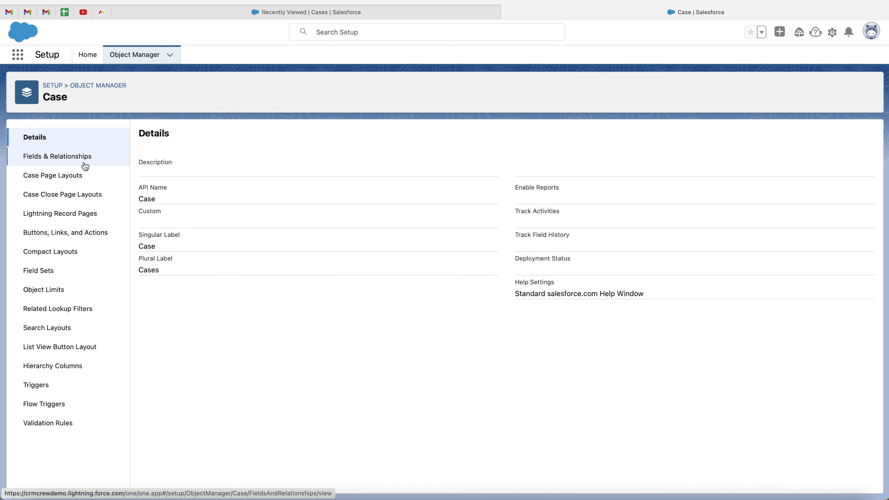
{"action": "left_click", "coordinate": [85, 158]}
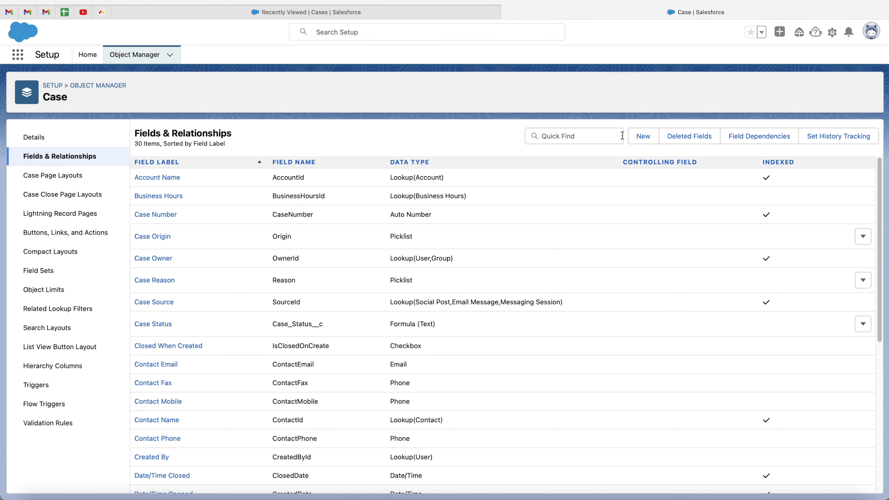
Start a new custom field on Case with Lookup Relationship as the data type.
{"action": "left_click", "coordinate": [643, 137]}
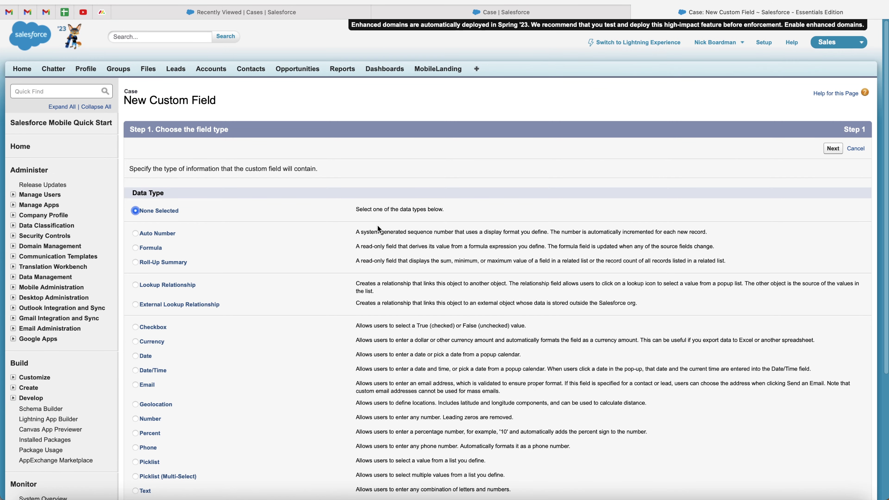
{"action": "scroll", "coordinate": [377, 226], "scroll_direction": "down", "scroll_amount": 2}
{"action": "scroll", "coordinate": [396, 290], "scroll_direction": "down", "scroll_amount": 1}
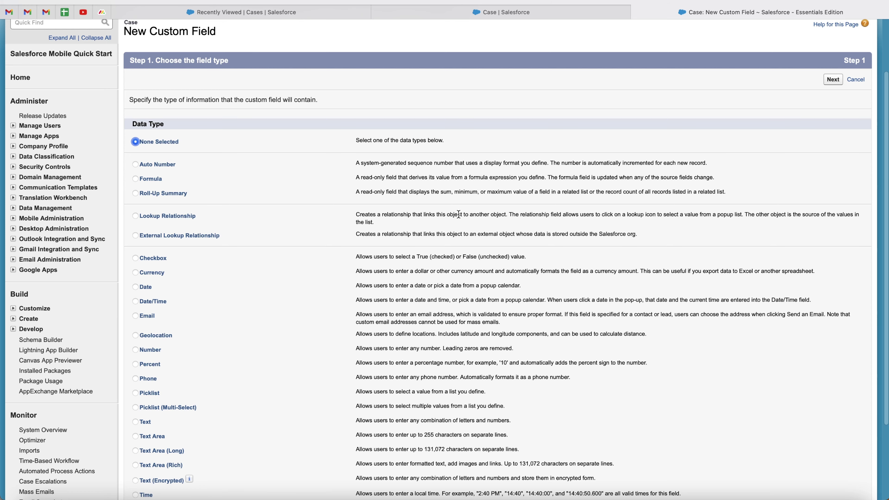
{"action": "left_click", "coordinate": [174, 215]}
{"action": "scroll", "coordinate": [349, 214], "scroll_direction": "down", "scroll_amount": 3}
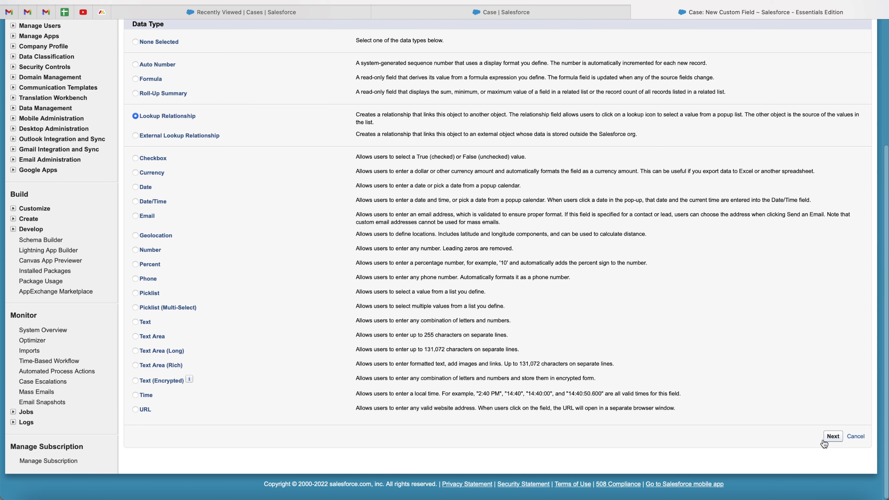
Relate the new lookup field to the Opportunity object and advance to Step 3.
{"action": "left_click", "coordinate": [833, 436]}
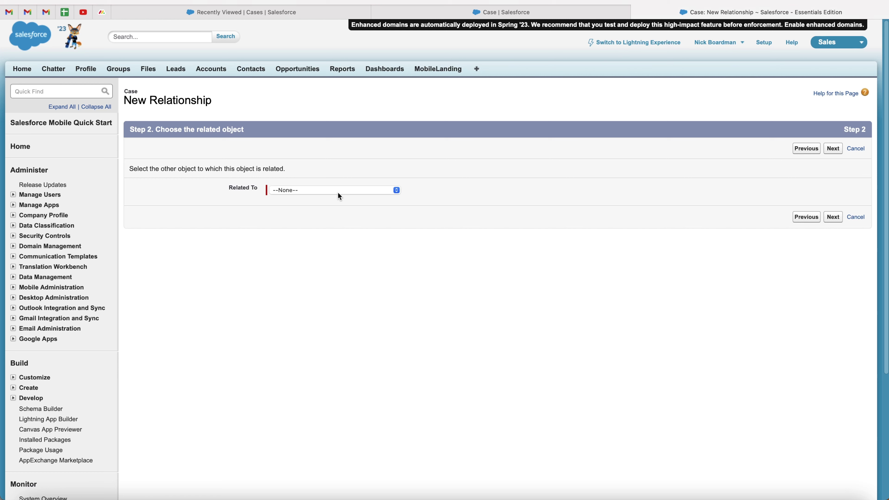
{"action": "left_click", "coordinate": [338, 193]}
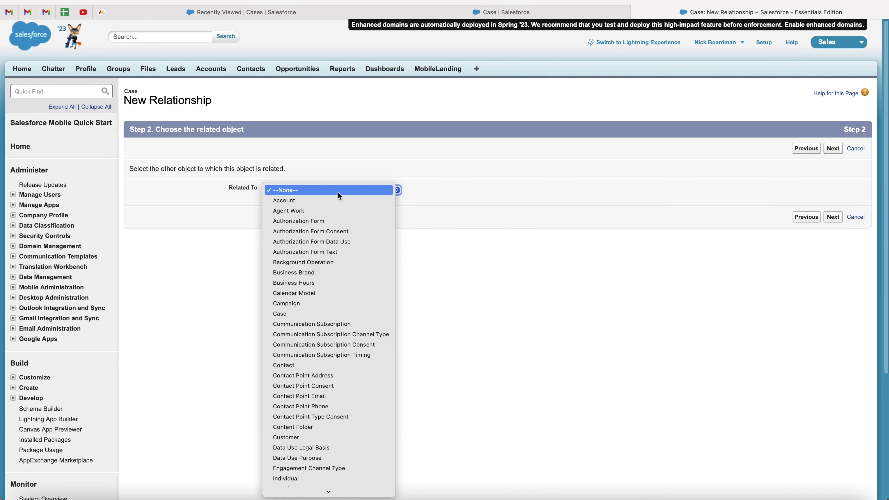
{"action": "scroll", "coordinate": [332, 294], "scroll_direction": "down", "scroll_amount": 5}
{"action": "key", "text": "o"}
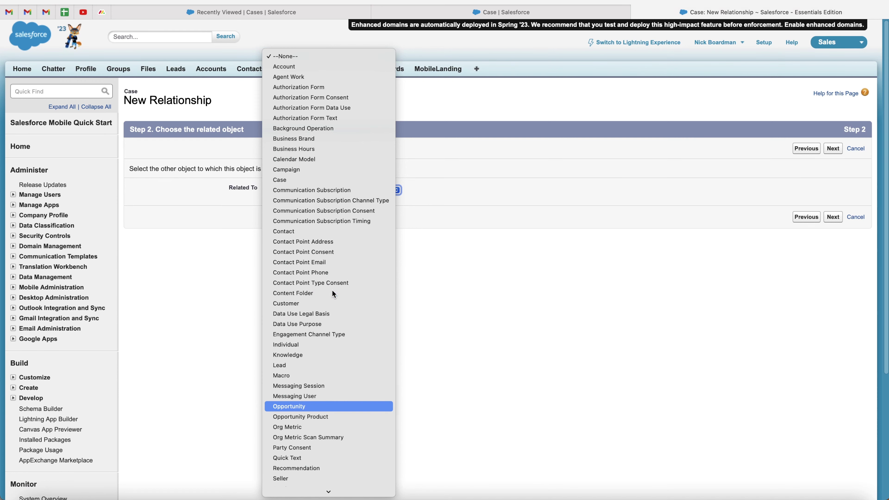
{"action": "key", "text": "Return"}
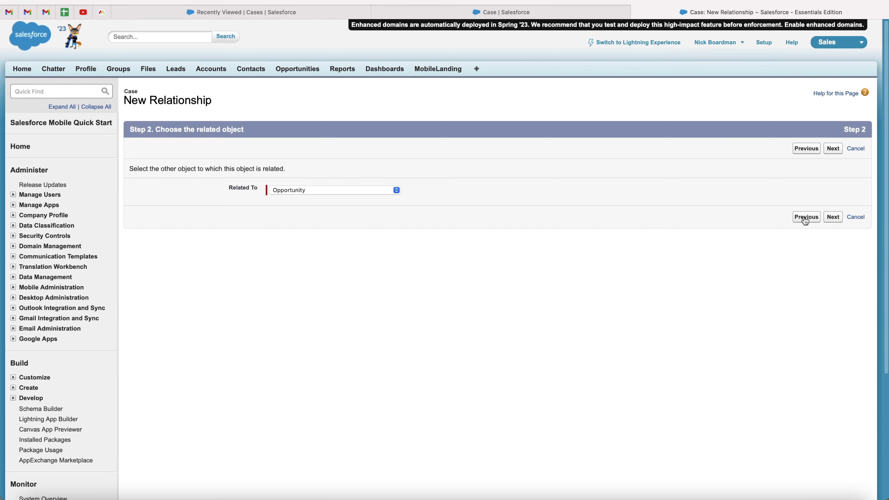
{"action": "left_click", "coordinate": [833, 217]}
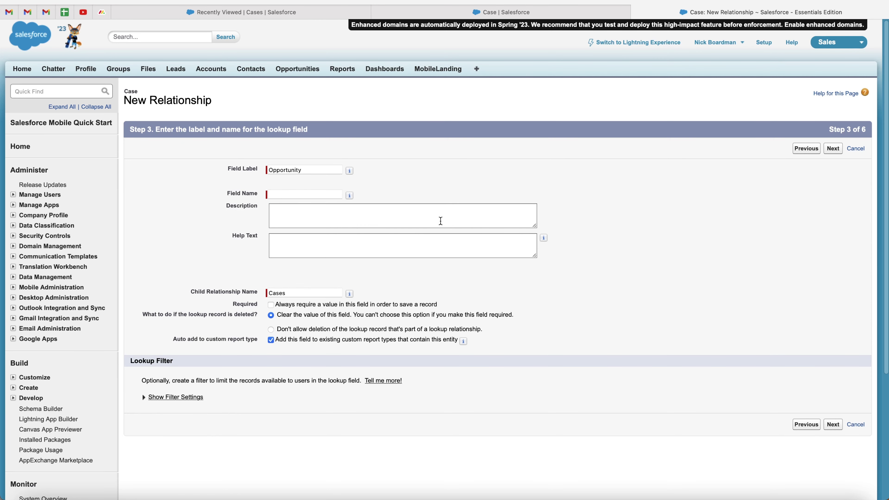
Name the field 'Opportunity', leaving Description and Help Text blank.
{"action": "left_click", "coordinate": [322, 196]}
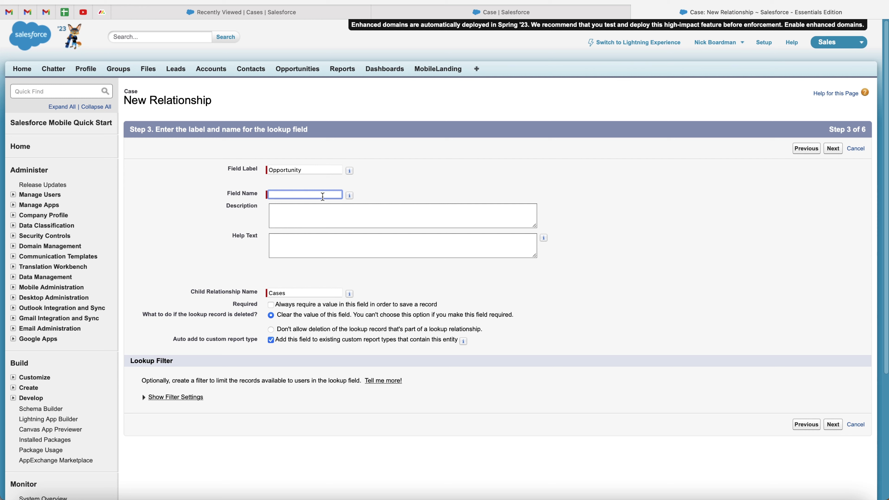
{"action": "type", "text": "Opportunity"}
{"action": "left_click", "coordinate": [341, 214]}
{"action": "left_click", "coordinate": [359, 241]}
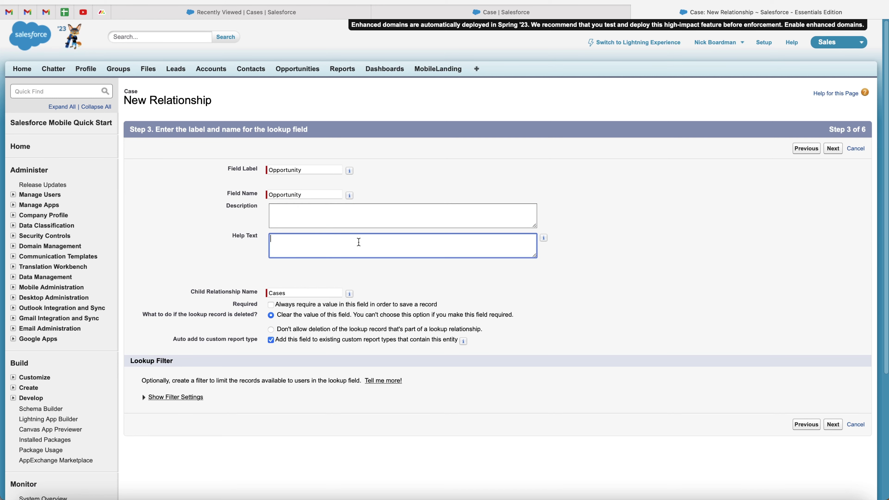
{"action": "left_click", "coordinate": [239, 280]}
Make the Opportunity lookup field always require a value.
{"action": "scroll", "coordinate": [241, 280], "scroll_direction": "down", "scroll_amount": 2}
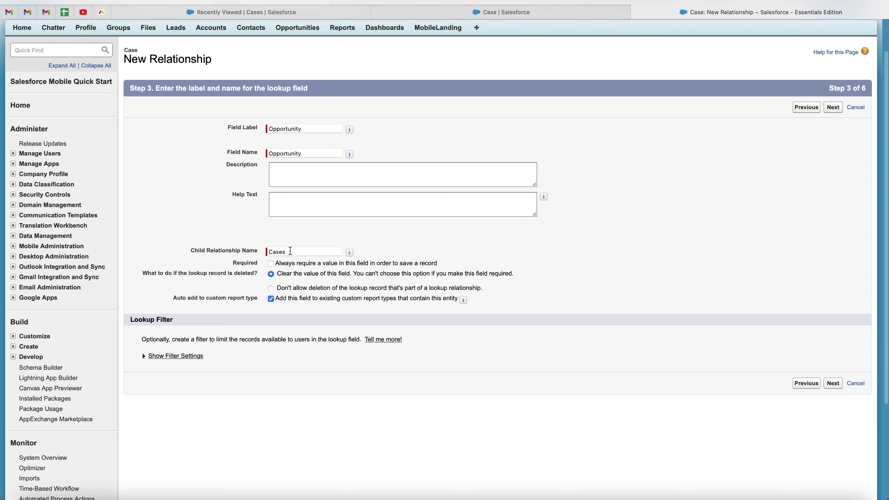
{"action": "scroll", "coordinate": [290, 251], "scroll_direction": "down", "scroll_amount": 2}
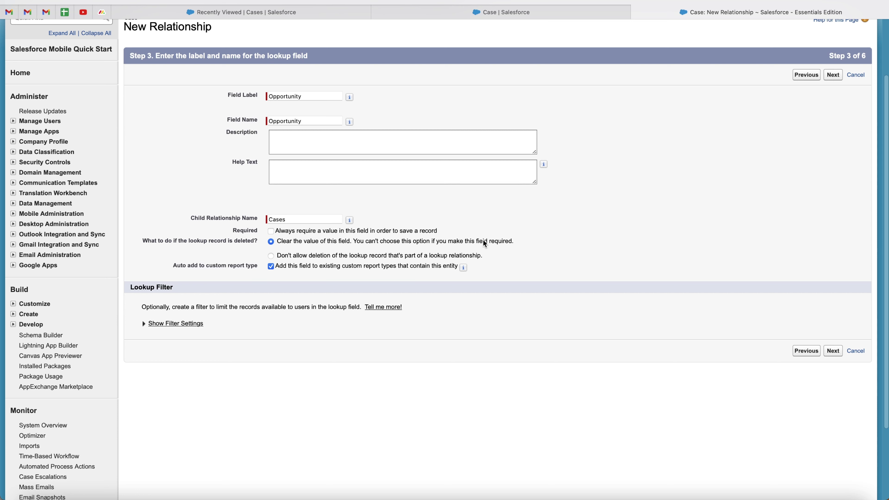
{"action": "left_click", "coordinate": [271, 231]}
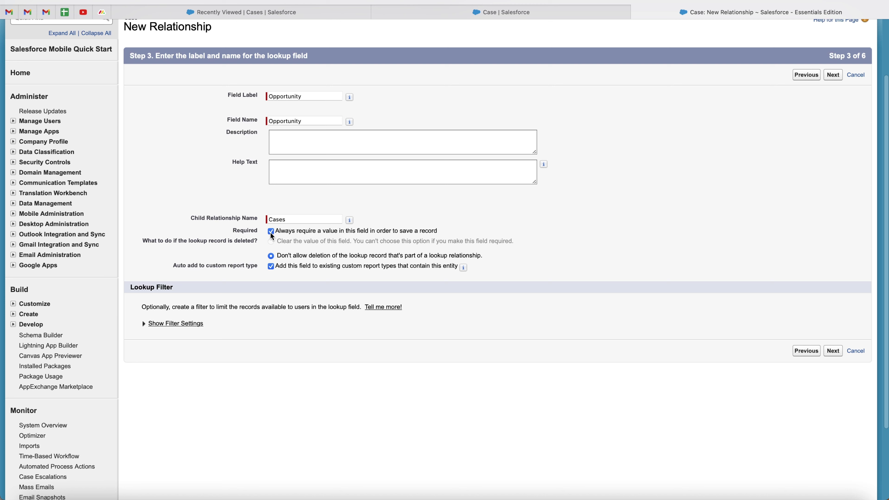
Leave the Opportunity lookup optional, clearing its value if the linked opportunity is deleted.
{"action": "left_click", "coordinate": [271, 231]}
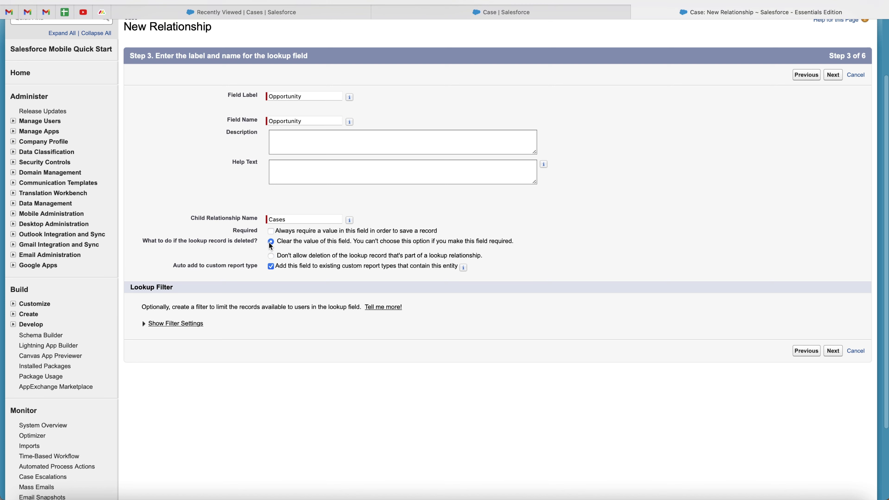
{"action": "scroll", "coordinate": [319, 246], "scroll_direction": "down", "scroll_amount": 1}
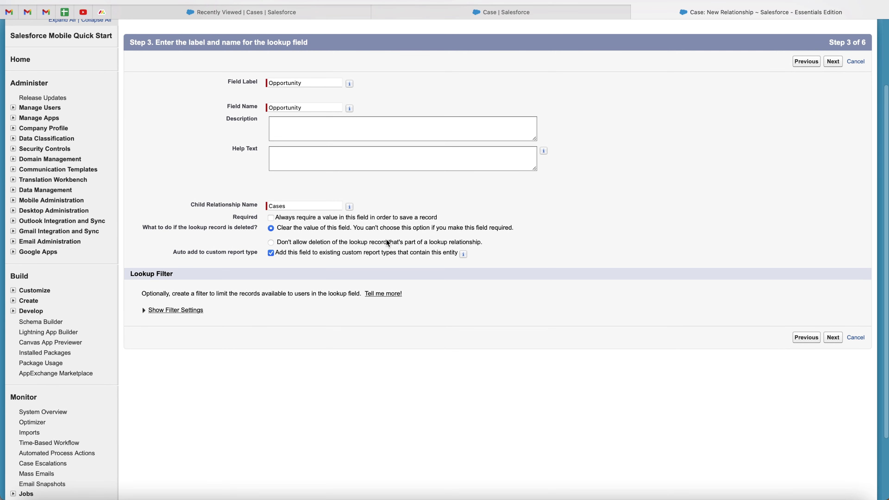
{"action": "left_click", "coordinate": [272, 218]}
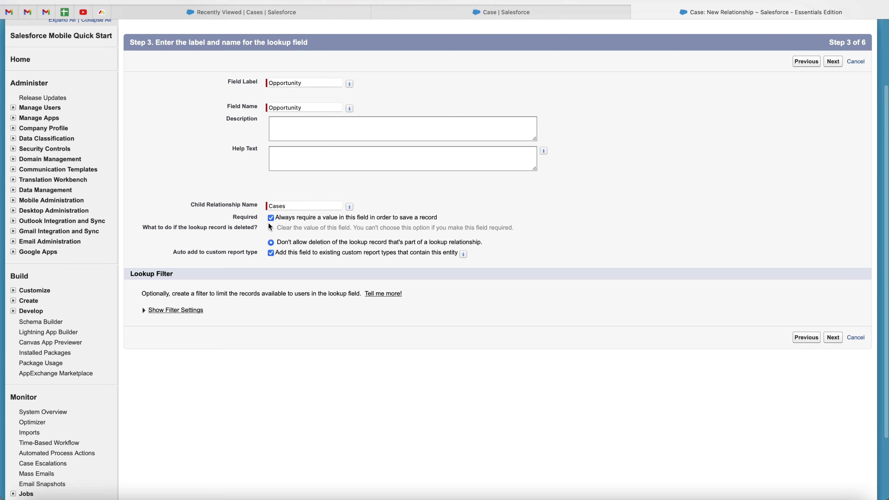
{"action": "left_click", "coordinate": [271, 218]}
{"action": "scroll", "coordinate": [279, 244], "scroll_direction": "down", "scroll_amount": 1}
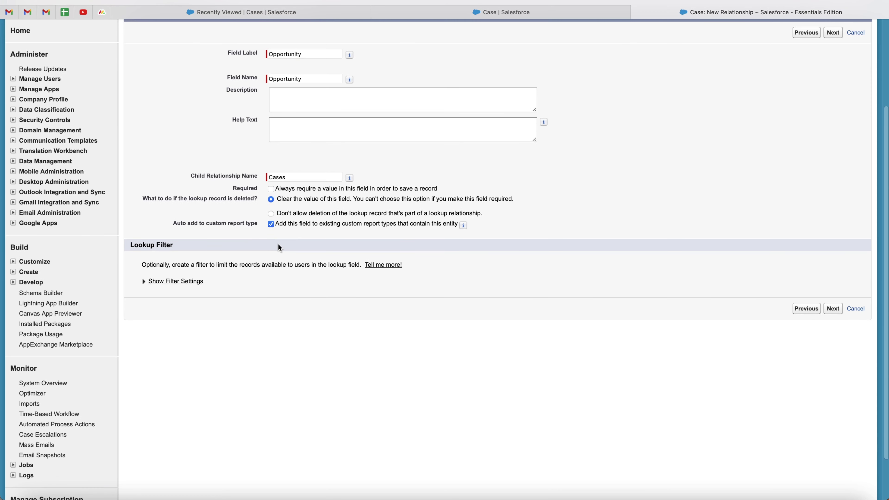
{"action": "left_click", "coordinate": [144, 283]}
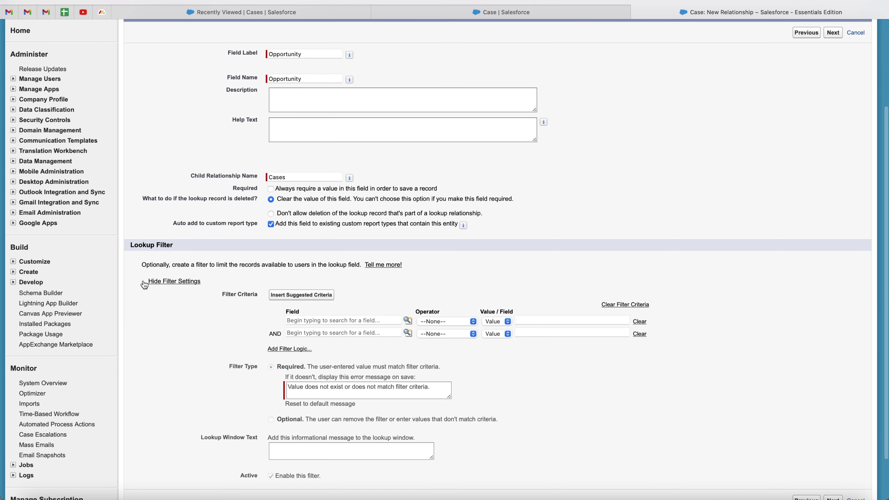
{"action": "scroll", "coordinate": [215, 285], "scroll_direction": "down", "scroll_amount": 3}
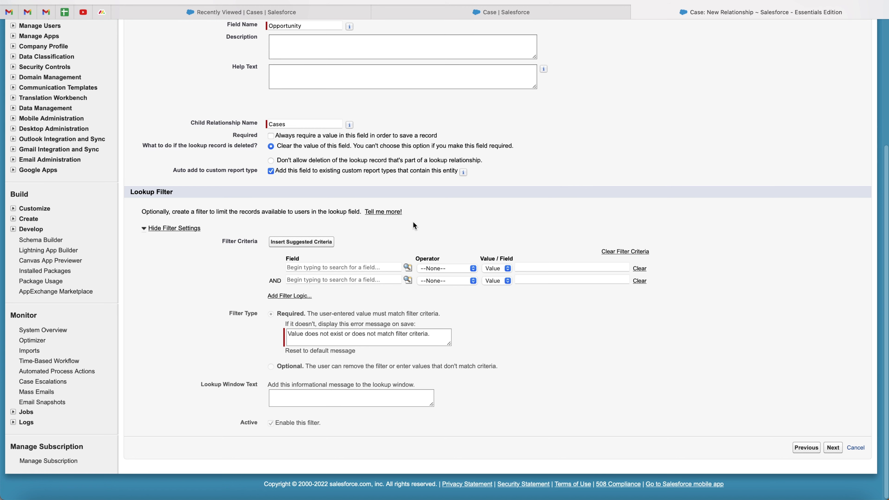
{"action": "left_click", "coordinate": [326, 242]}
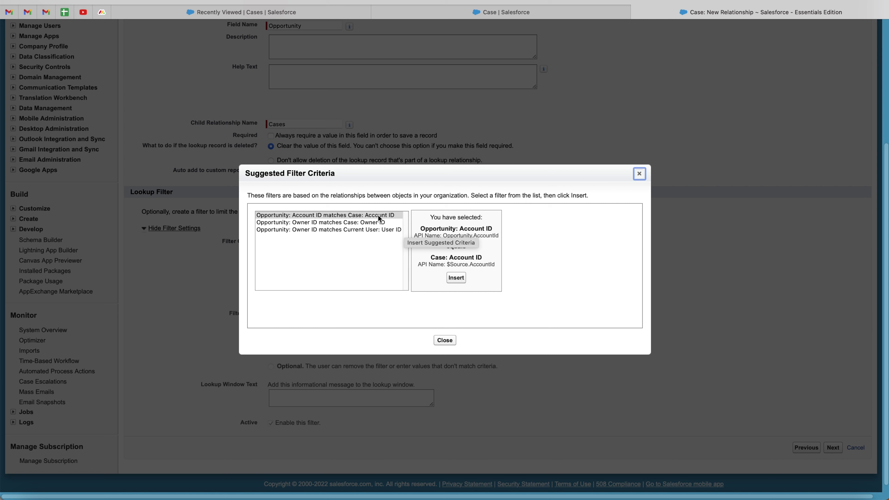
{"action": "left_click", "coordinate": [326, 224]}
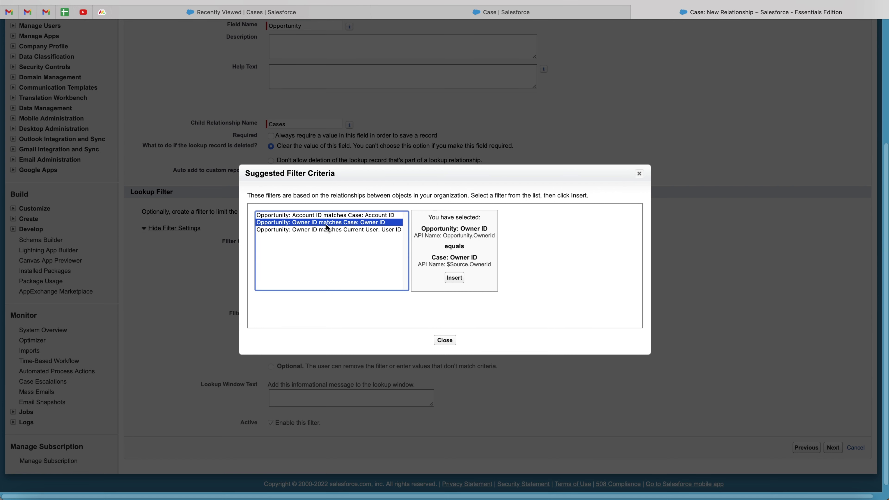
{"action": "left_click", "coordinate": [639, 173]}
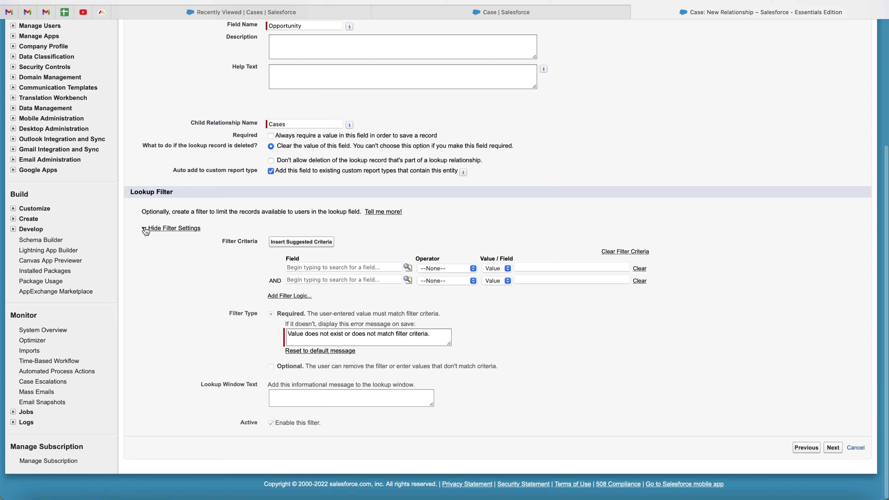
{"action": "left_click", "coordinate": [145, 229]}
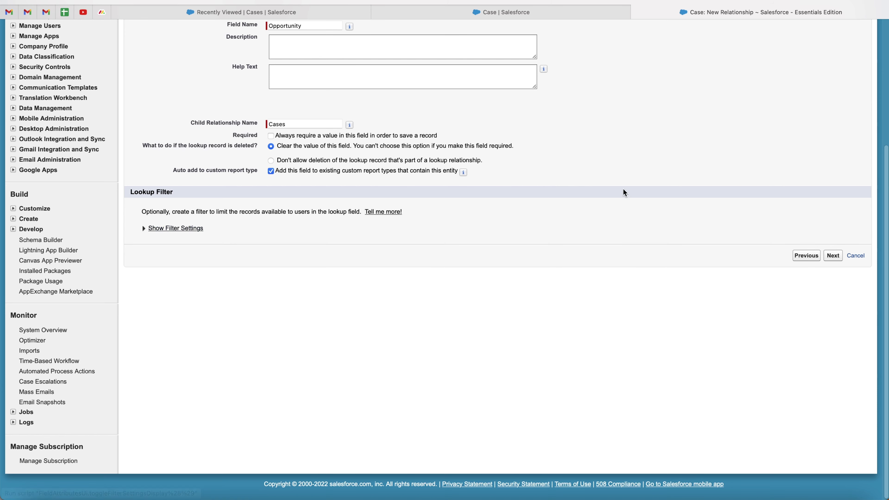
{"action": "scroll", "coordinate": [658, 202], "scroll_direction": "up", "scroll_amount": 5}
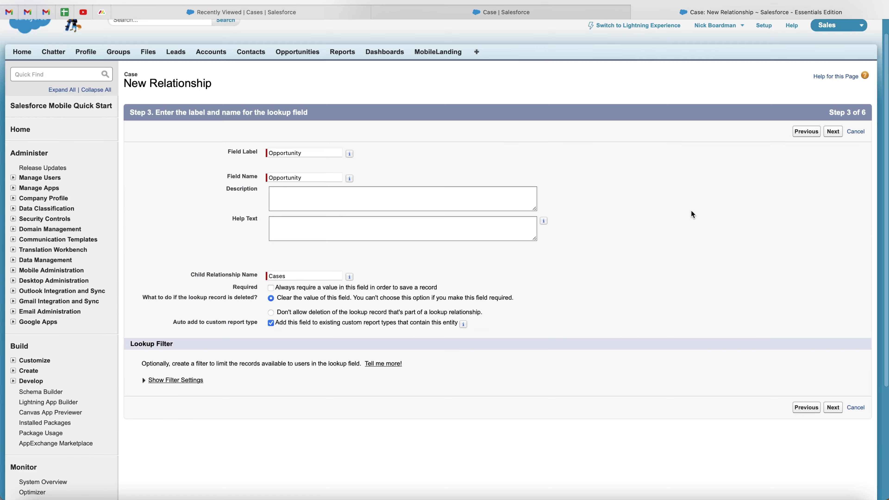
Keep the Opportunity field visible and editable for all profiles, including Standard User.
{"action": "left_click", "coordinate": [833, 407]}
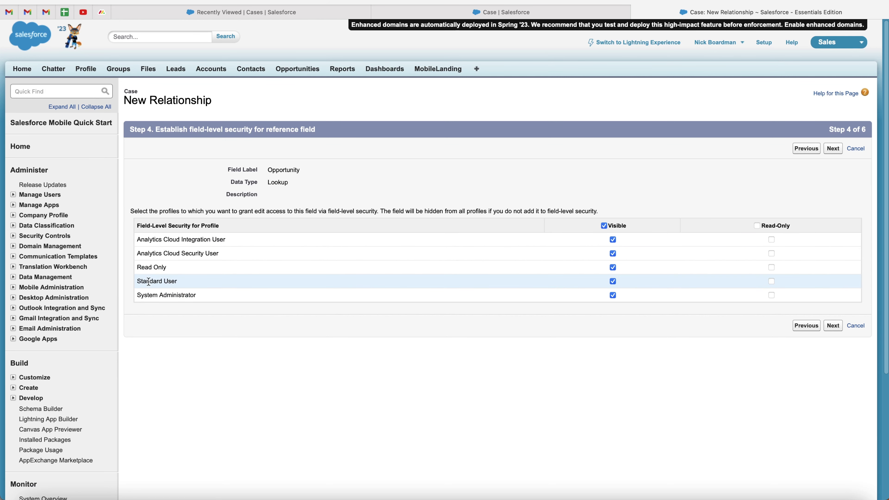
{"action": "left_click", "coordinate": [771, 281]}
{"action": "left_click", "coordinate": [612, 282]}
{"action": "left_click", "coordinate": [612, 281]}
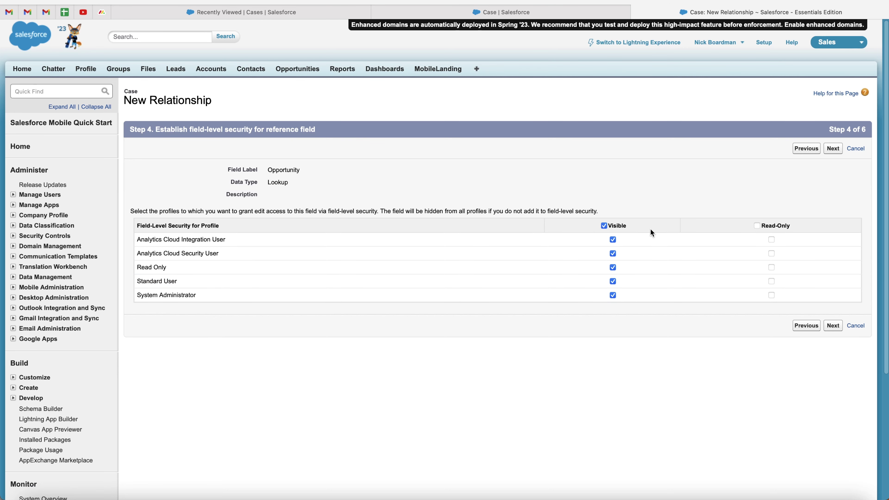
{"action": "left_click", "coordinate": [833, 328]}
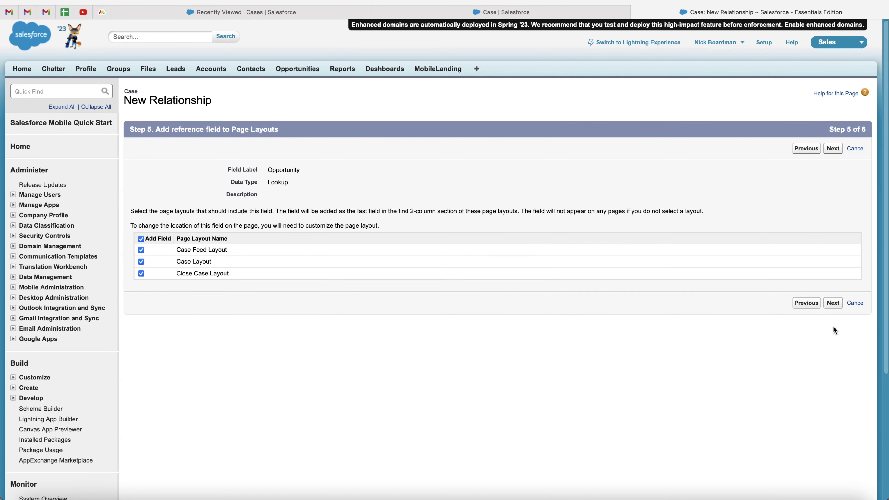
Keep all three Case layouts, add a Cases related list to Opportunity Layout, and save.
{"action": "scroll", "coordinate": [333, 211], "scroll_direction": "down", "scroll_amount": 1}
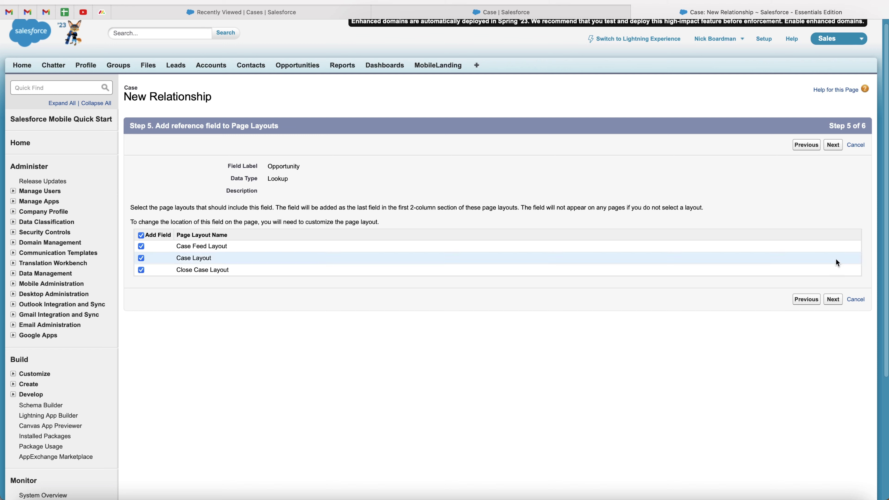
{"action": "left_click", "coordinate": [833, 300]}
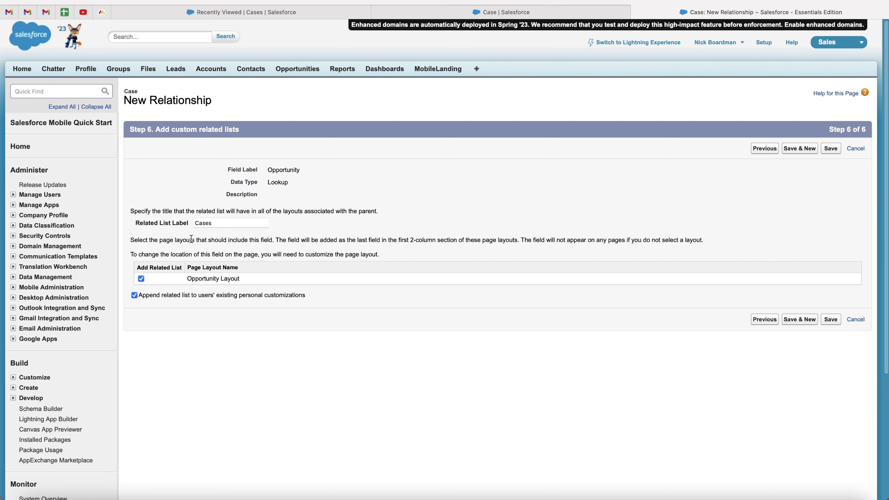
{"action": "left_click", "coordinate": [141, 278]}
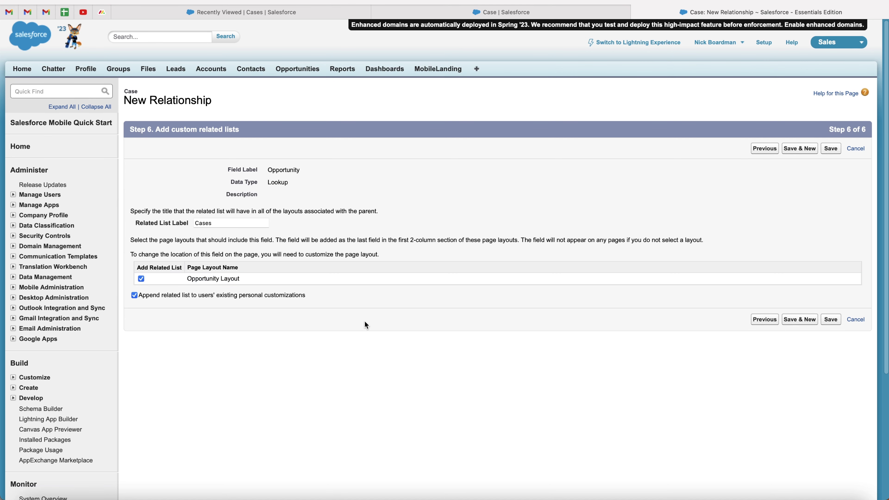
{"action": "left_click", "coordinate": [829, 322]}
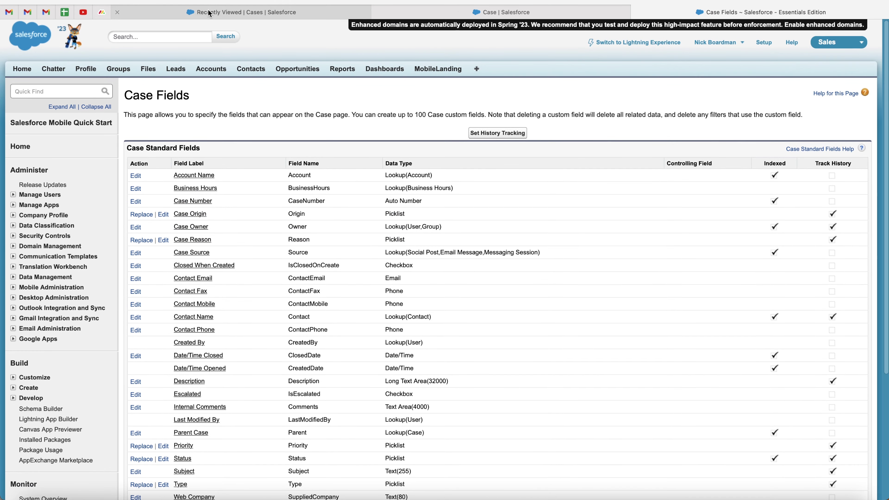
{"action": "left_click", "coordinate": [209, 13]}
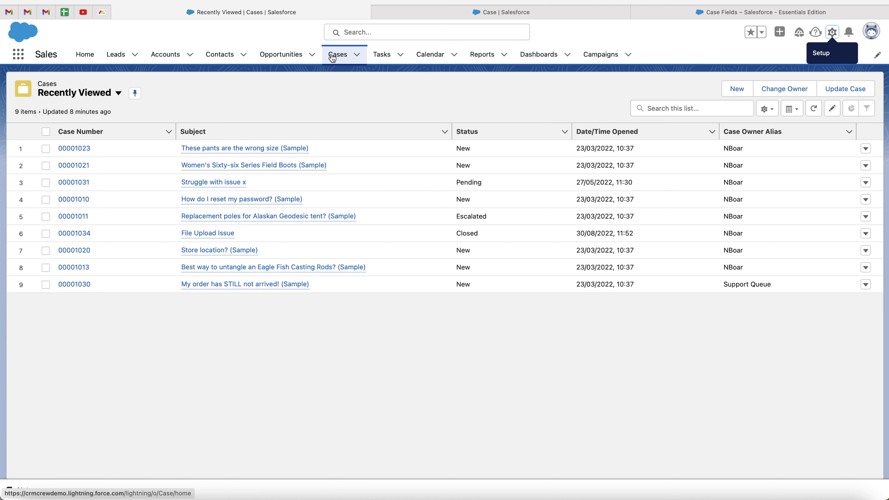
Open case 00001023 about the wrong-size pants and view its details.
{"action": "left_click", "coordinate": [198, 148]}
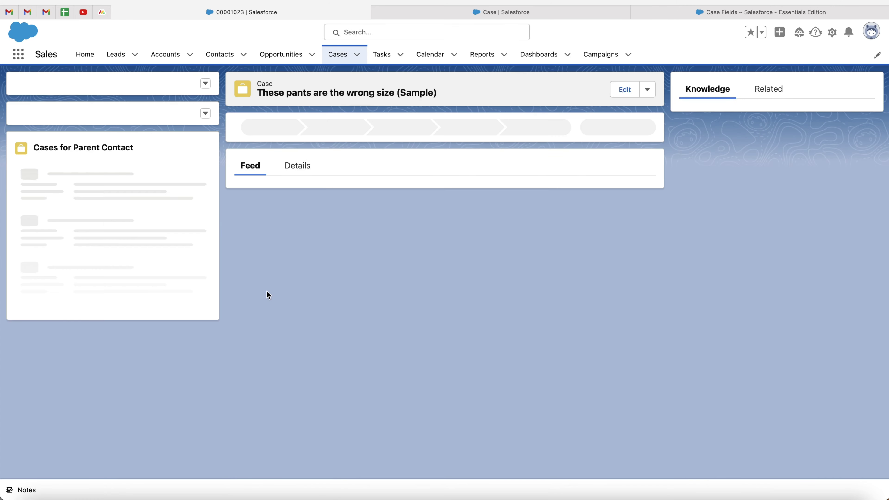
{"action": "scroll", "coordinate": [267, 291], "scroll_direction": "down", "scroll_amount": 2}
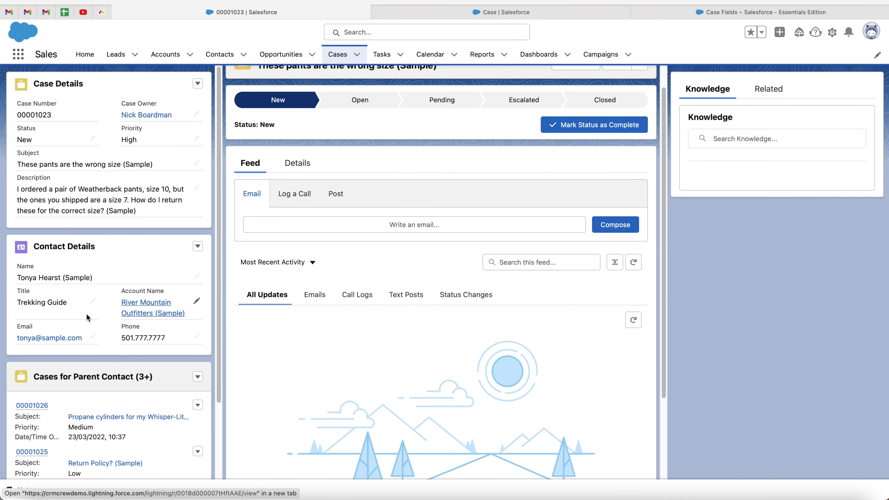
{"action": "scroll", "coordinate": [89, 344], "scroll_direction": "down", "scroll_amount": 5}
{"action": "scroll", "coordinate": [89, 345], "scroll_direction": "up", "scroll_amount": 5}
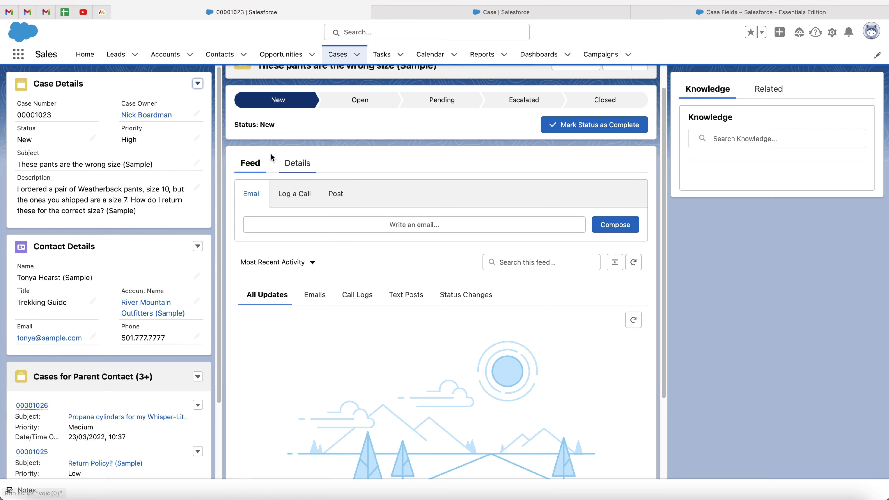
{"action": "left_click", "coordinate": [297, 163]}
{"action": "scroll", "coordinate": [433, 223], "scroll_direction": "down", "scroll_amount": 2}
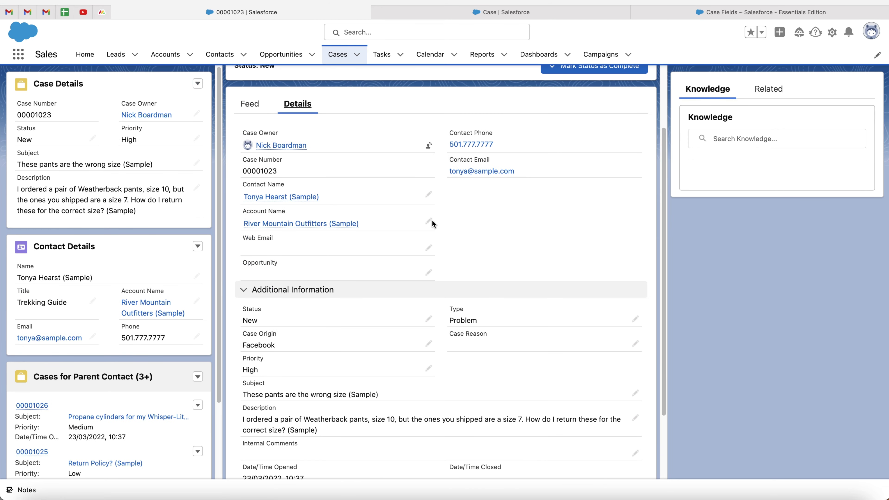
Try the case's Opportunity lookup, cancel leaving it empty, and return to Case Fields setup.
{"action": "left_click", "coordinate": [428, 272]}
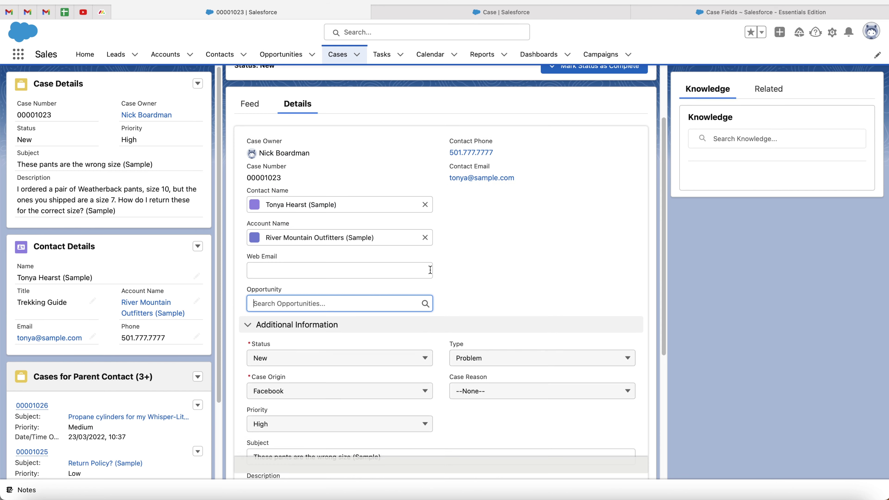
{"action": "left_click", "coordinate": [307, 303]}
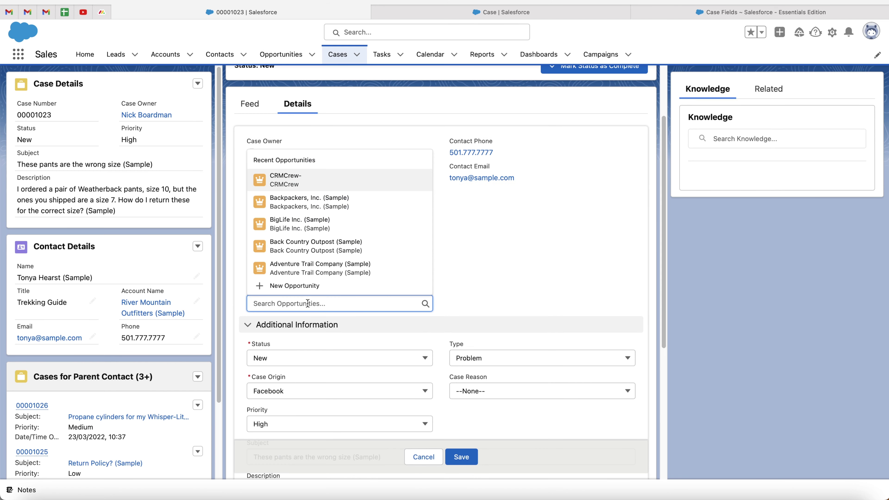
{"action": "left_click", "coordinate": [533, 256]}
{"action": "scroll", "coordinate": [534, 256], "scroll_direction": "up", "scroll_amount": 3}
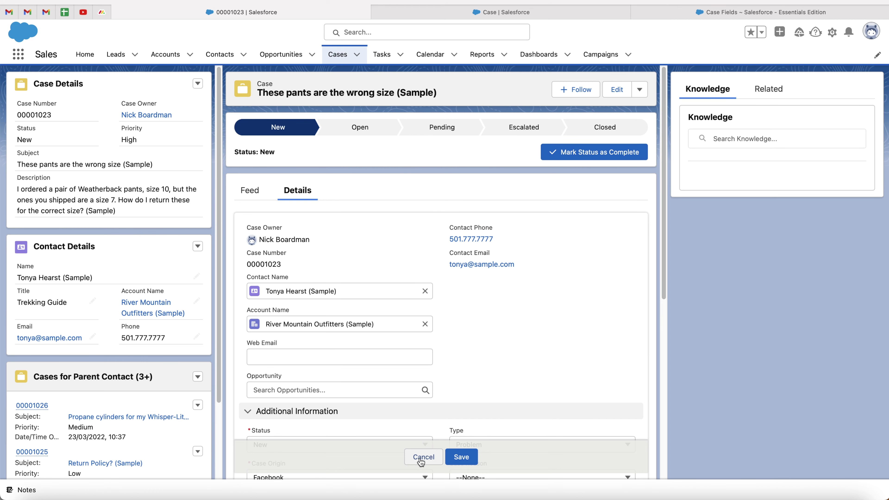
{"action": "scroll", "coordinate": [373, 299], "scroll_direction": "down", "scroll_amount": 5}
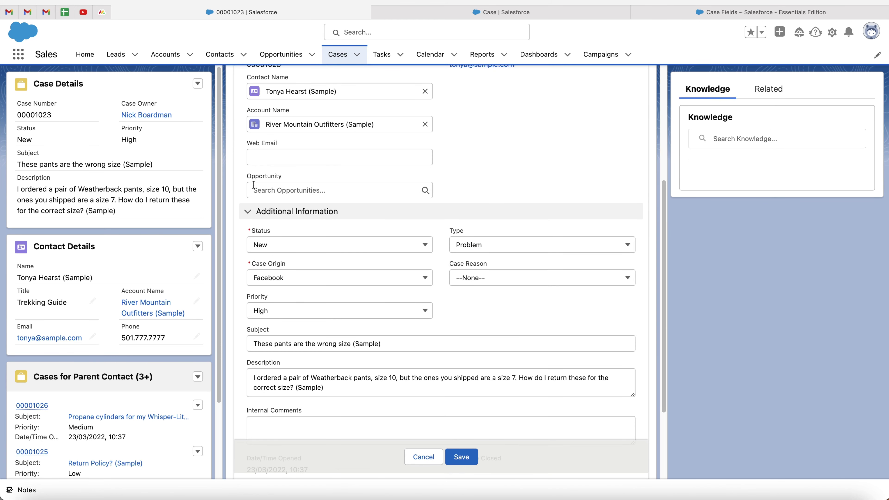
{"action": "scroll", "coordinate": [292, 180], "scroll_direction": "up", "scroll_amount": 2}
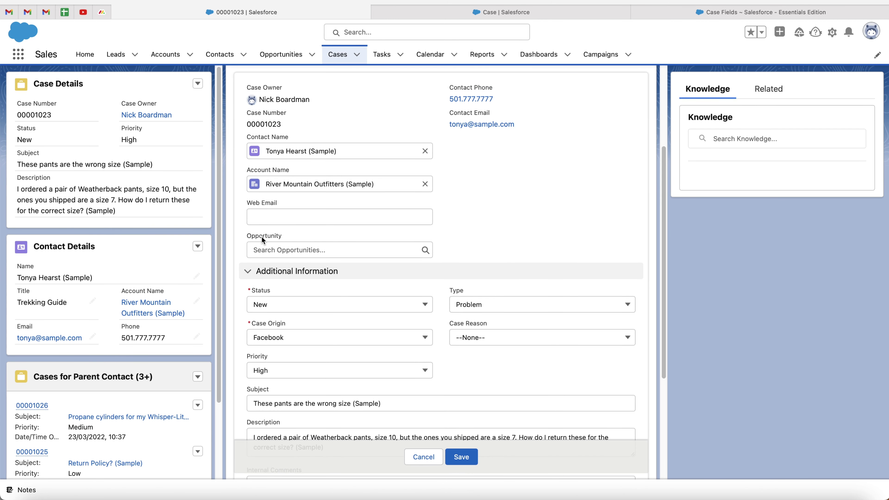
{"action": "scroll", "coordinate": [261, 235], "scroll_direction": "down", "scroll_amount": 1}
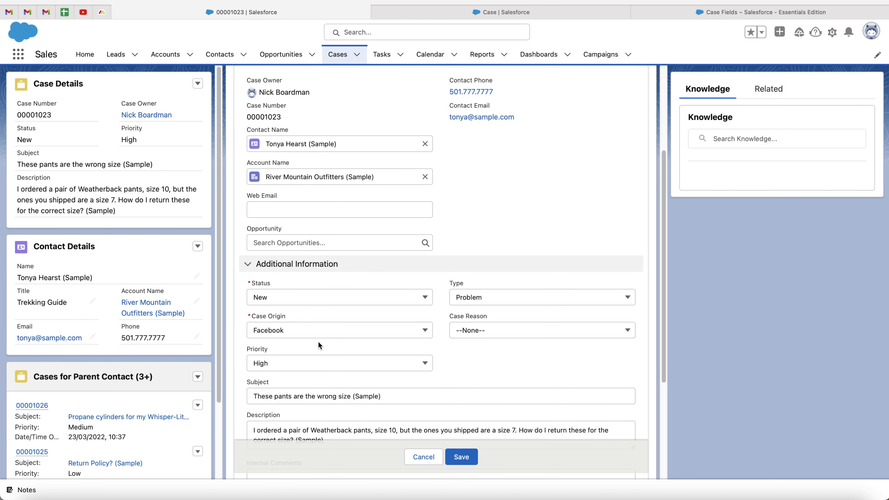
{"action": "scroll", "coordinate": [423, 353], "scroll_direction": "down", "scroll_amount": 5}
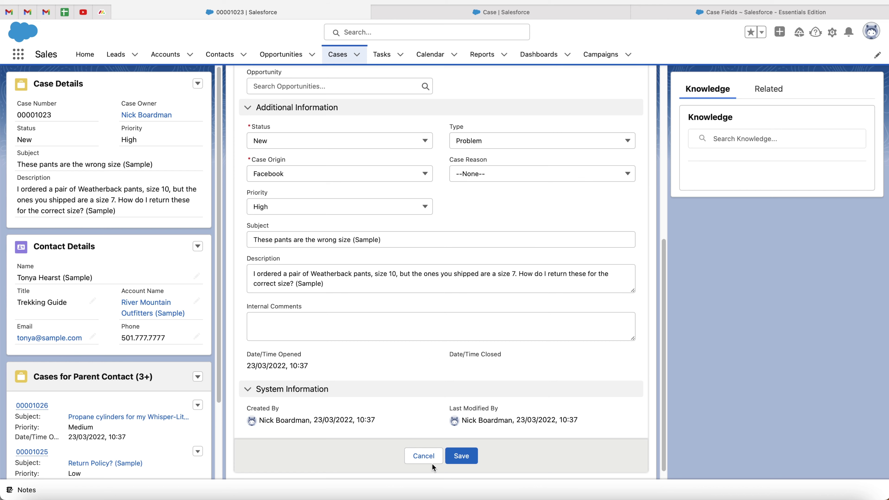
{"action": "left_click", "coordinate": [423, 456]}
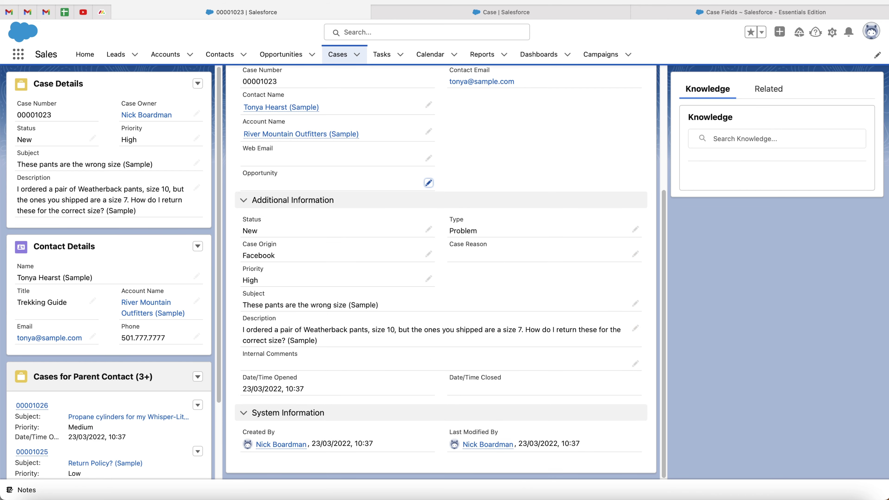
{"action": "left_click", "coordinate": [759, 12]}
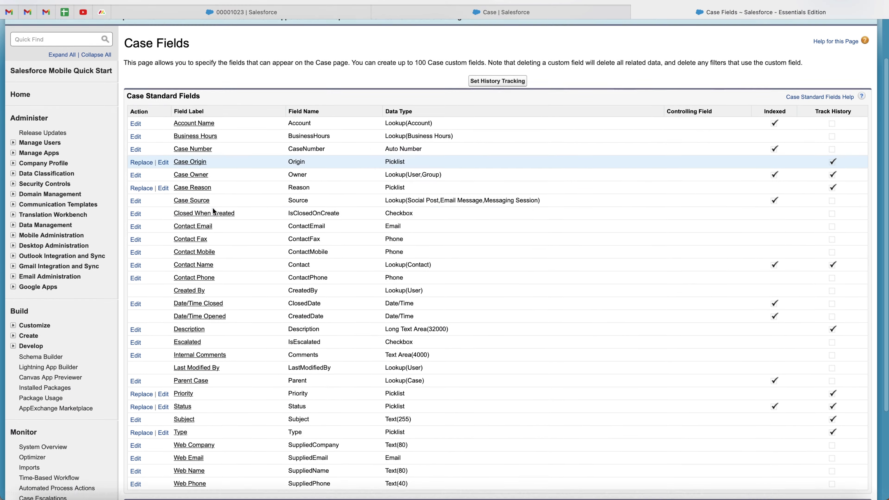
Open the Case Feed Layout for editing from Customize > Cases > Page Layouts.
{"action": "left_click", "coordinate": [35, 325]}
{"action": "scroll", "coordinate": [154, 177], "scroll_direction": "down", "scroll_amount": 7}
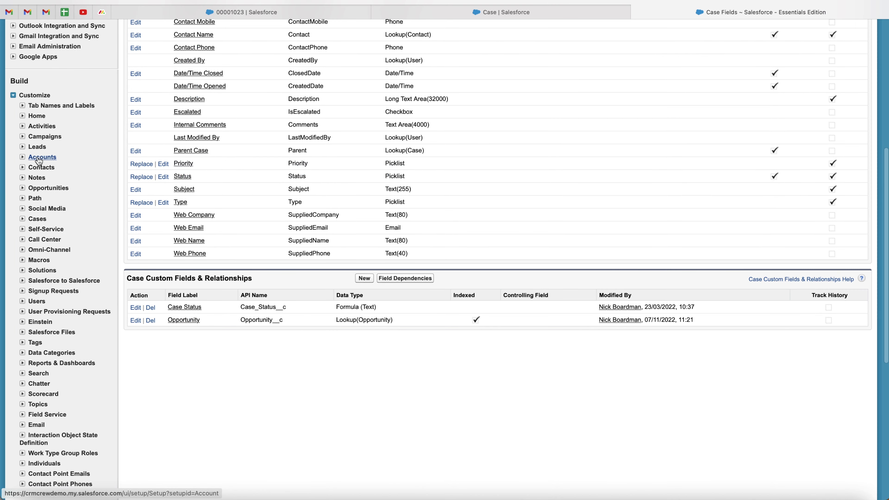
{"action": "left_click", "coordinate": [24, 219]}
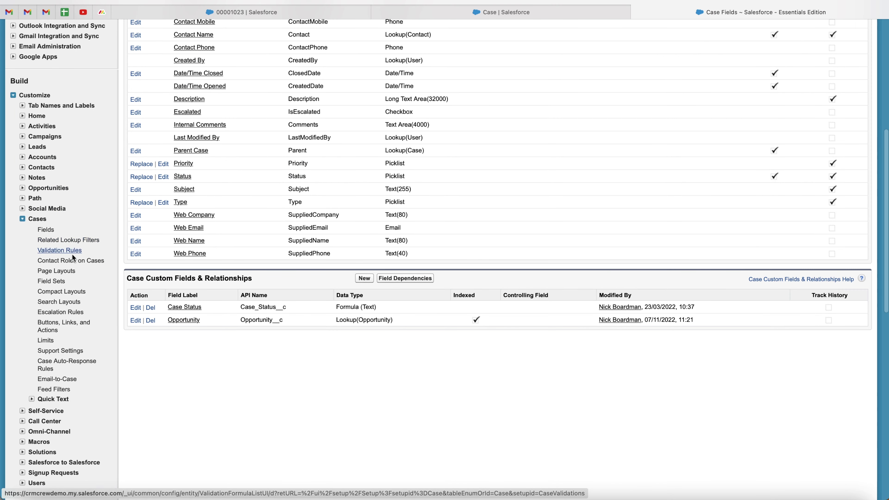
{"action": "left_click", "coordinate": [62, 271]}
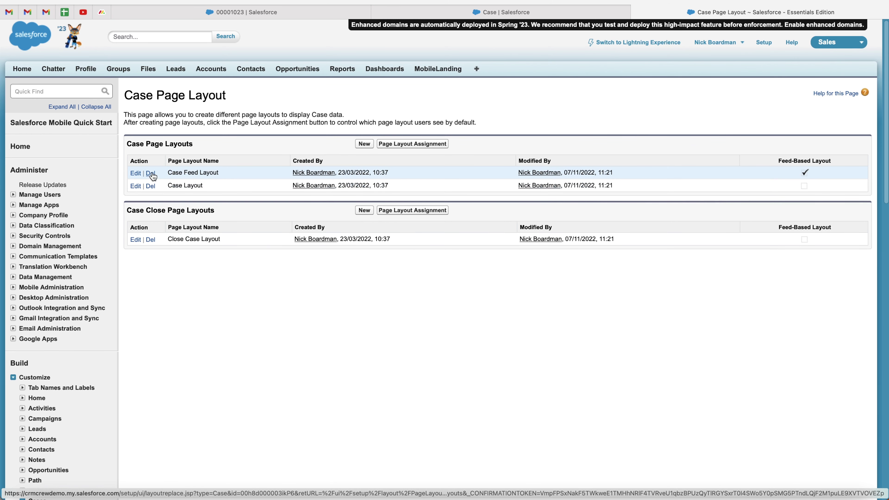
{"action": "left_click", "coordinate": [135, 173]}
Drag the Opportunity field below Case Reason in Additional Information.
{"action": "scroll", "coordinate": [420, 291], "scroll_direction": "down", "scroll_amount": 5}
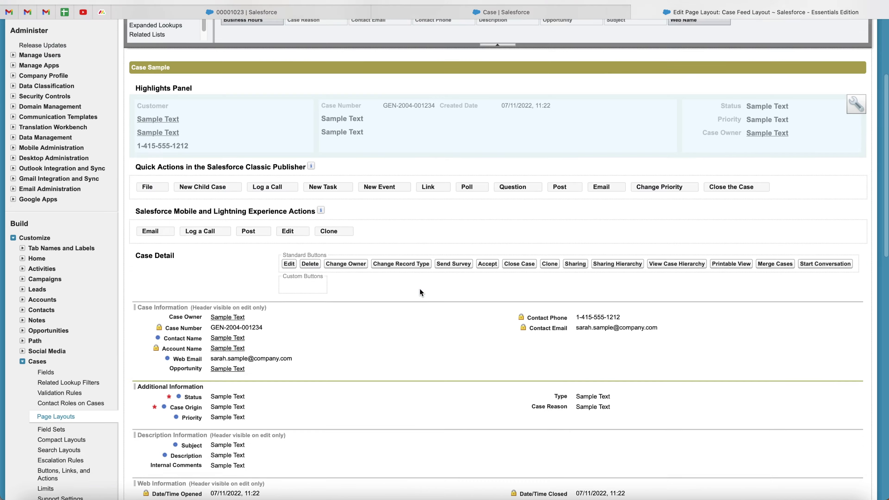
{"action": "scroll", "coordinate": [420, 288], "scroll_direction": "down", "scroll_amount": 3}
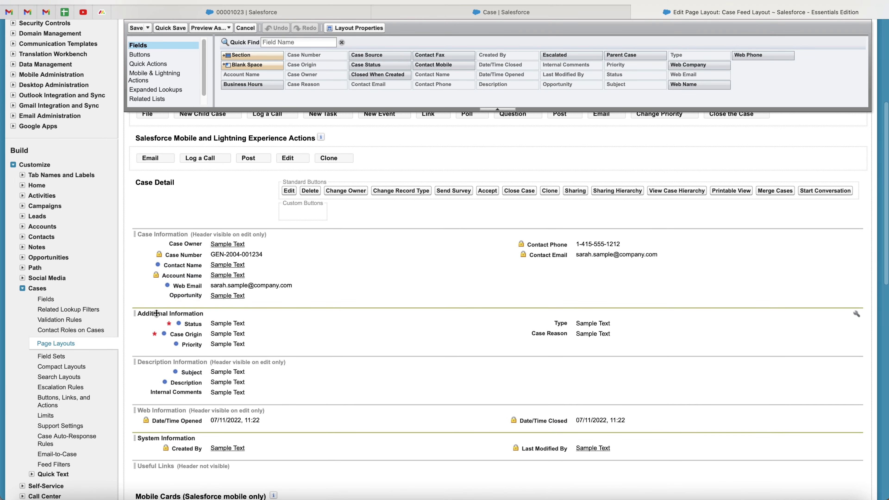
{"action": "scroll", "coordinate": [252, 259], "scroll_direction": "down", "scroll_amount": 2}
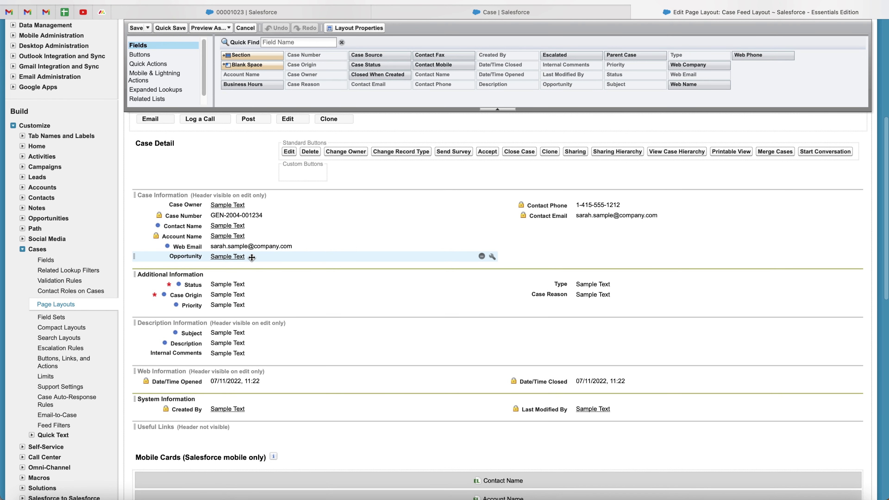
{"action": "left_click_drag", "start_coordinate": [252, 257], "coordinate": [589, 303]}
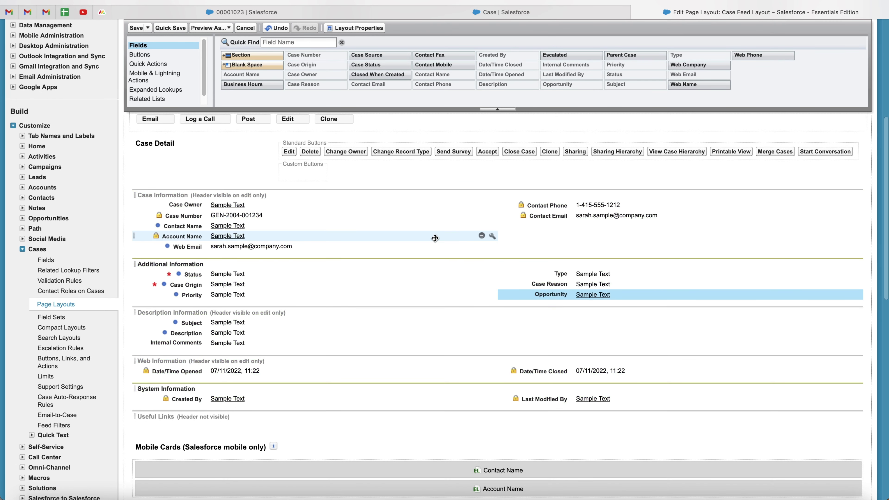
{"action": "scroll", "coordinate": [455, 234], "scroll_direction": "up", "scroll_amount": 10}
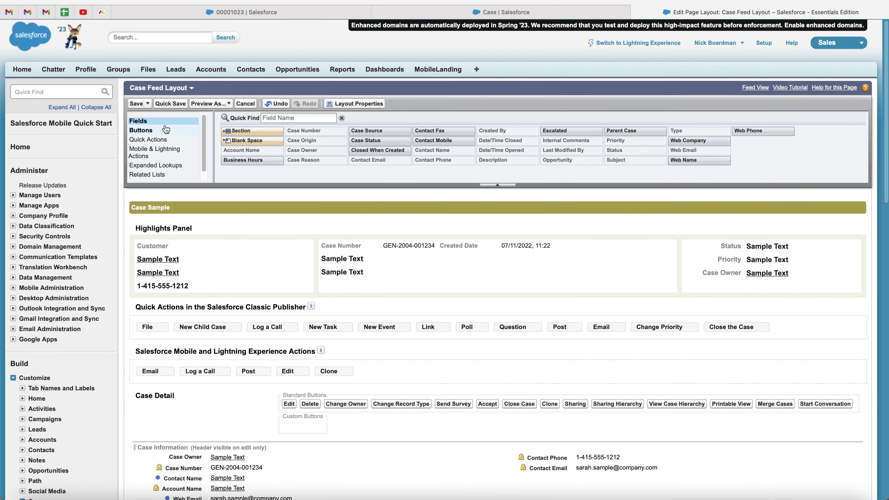
Save the Case Feed Layout, then refresh the wrong-size pants case to confirm Opportunity under Case Reason.
{"action": "left_click", "coordinate": [134, 103]}
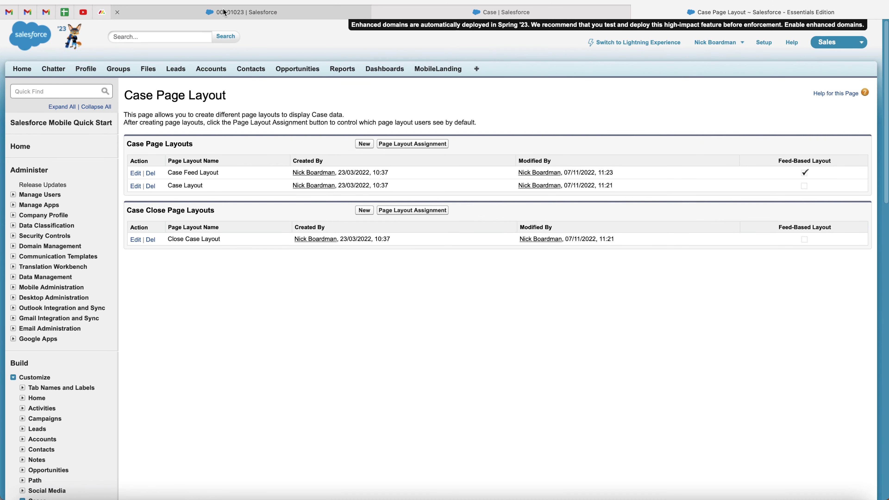
{"action": "left_click", "coordinate": [224, 12]}
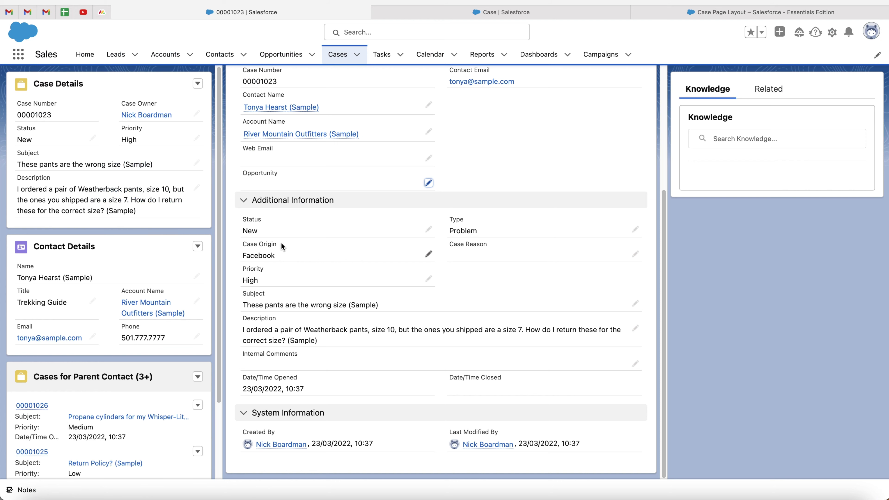
{"action": "key", "text": "super+r"}
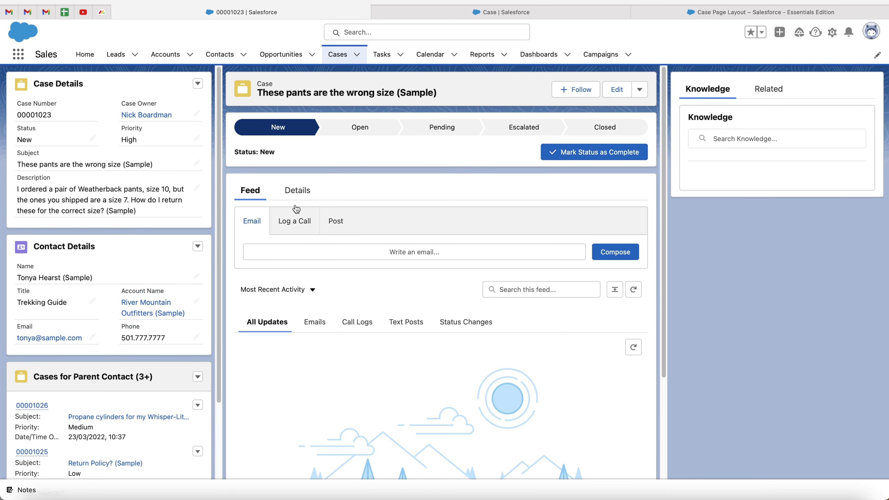
{"action": "left_click", "coordinate": [296, 193]}
{"action": "scroll", "coordinate": [304, 175], "scroll_direction": "down", "scroll_amount": 4}
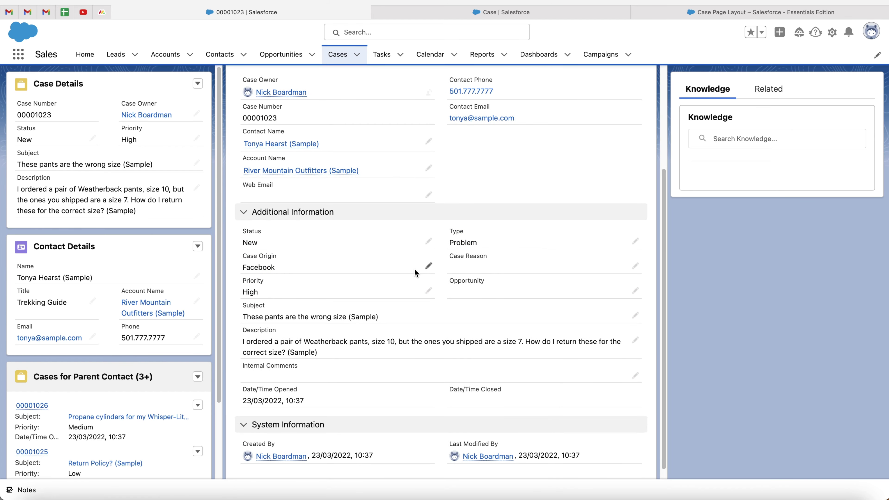
{"action": "scroll", "coordinate": [415, 269], "scroll_direction": "up", "scroll_amount": 4}
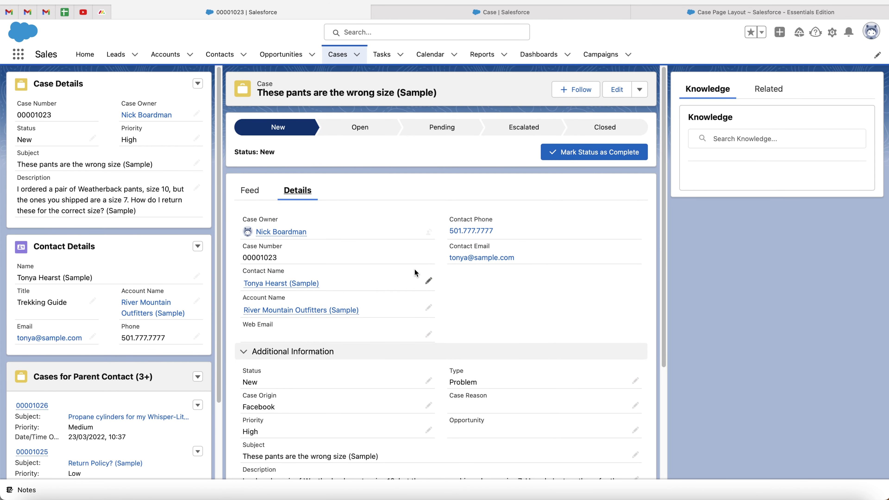